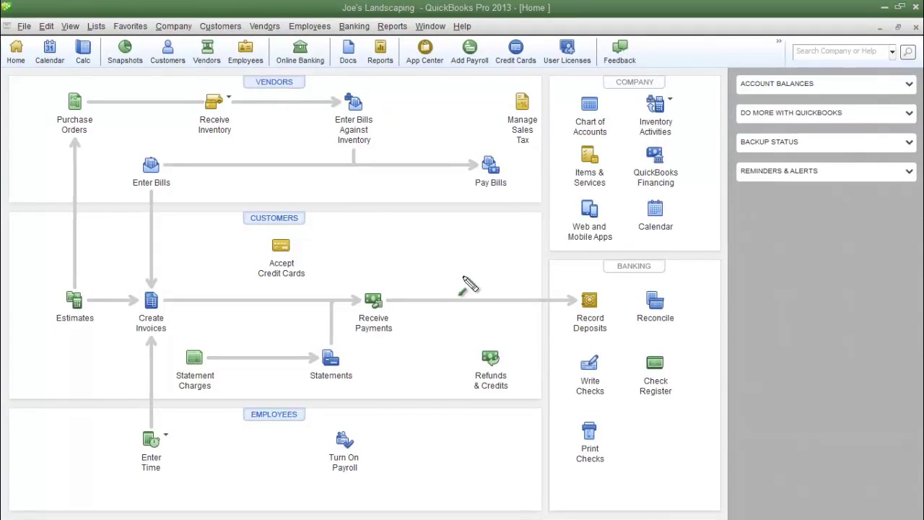
- Open the Chart of Accounts and select the 68600 Utilities expense account
{"action": "mouse_move", "coordinate": [462, 275]}
{"action": "left_mouse_down"}
{"action": "mouse_move", "coordinate": [561, 138]}
{"action": "mouse_move", "coordinate": [578, 134]}
{"action": "left_mouse_up"}
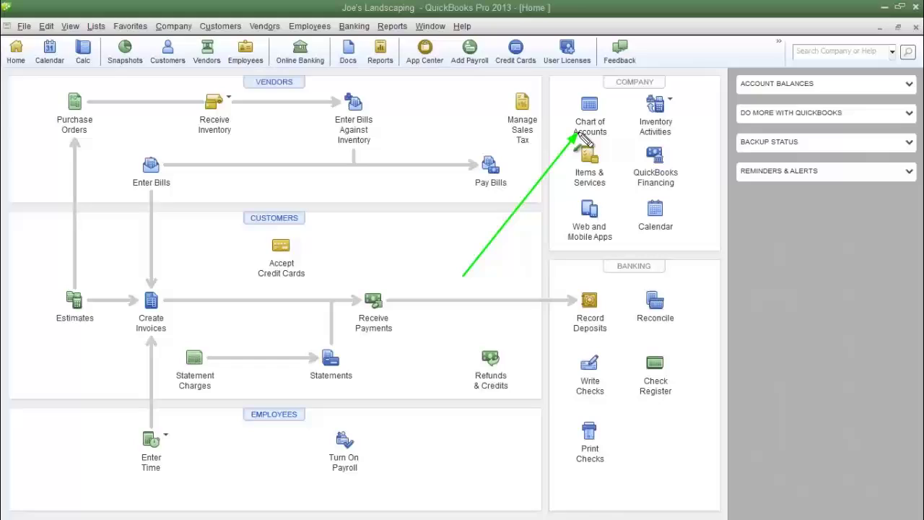
{"action": "left_click", "coordinate": [588, 134]}
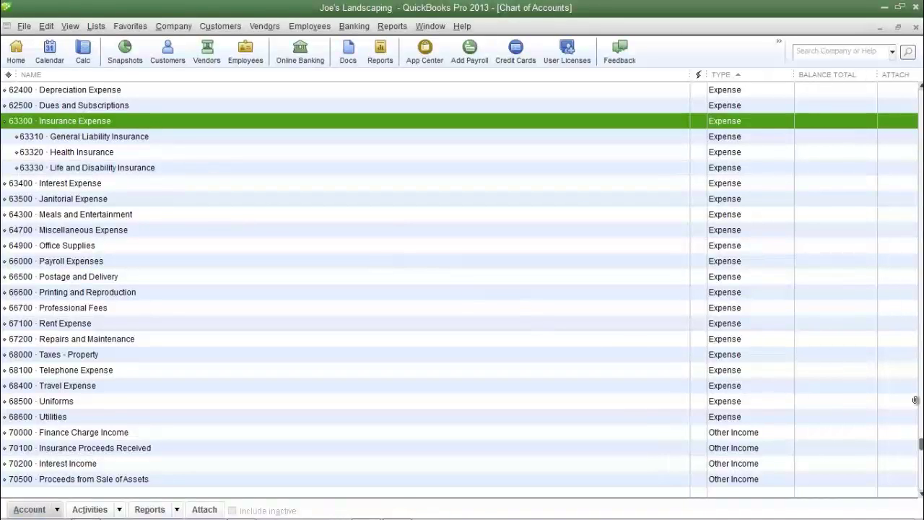
{"action": "left_click", "coordinate": [54, 419]}
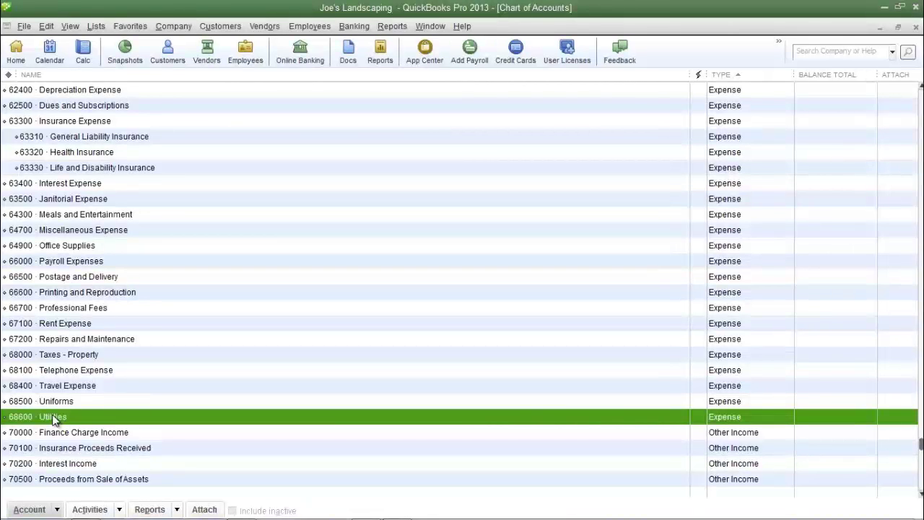
{"action": "left_click", "coordinate": [29, 510]}
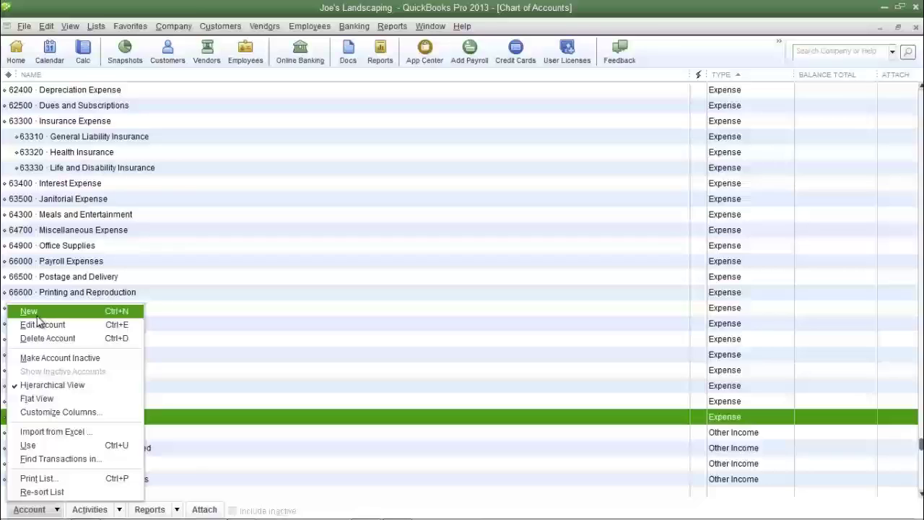
{"action": "left_click", "coordinate": [173, 422]}
{"action": "right_click", "coordinate": [173, 421]}
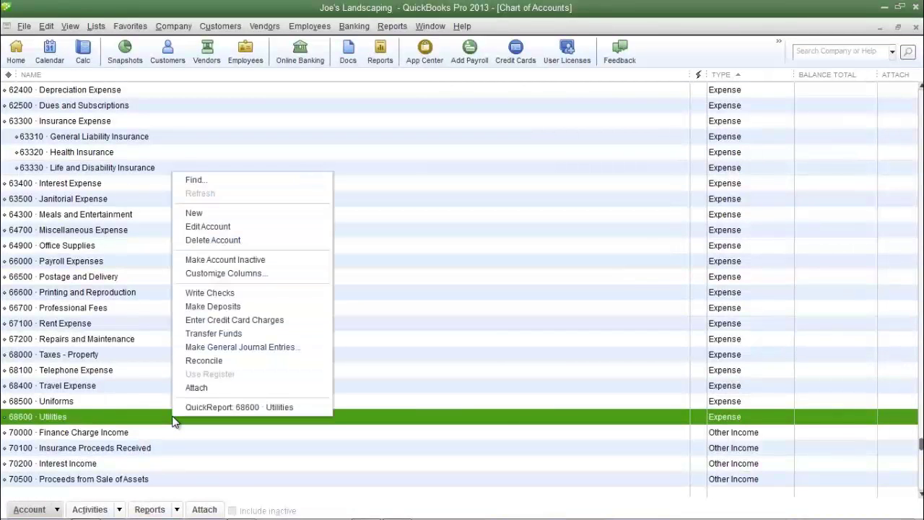
{"action": "left_click", "coordinate": [215, 214]}
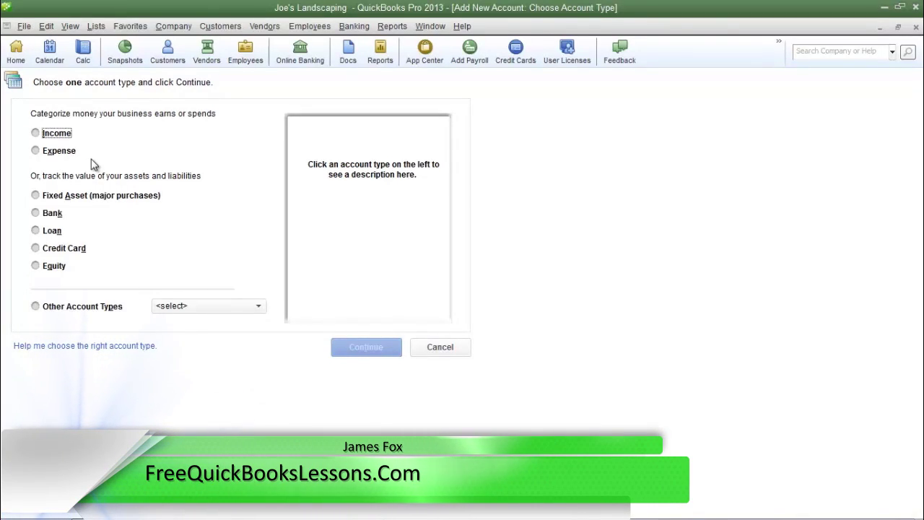
{"action": "left_click", "coordinate": [59, 150]}
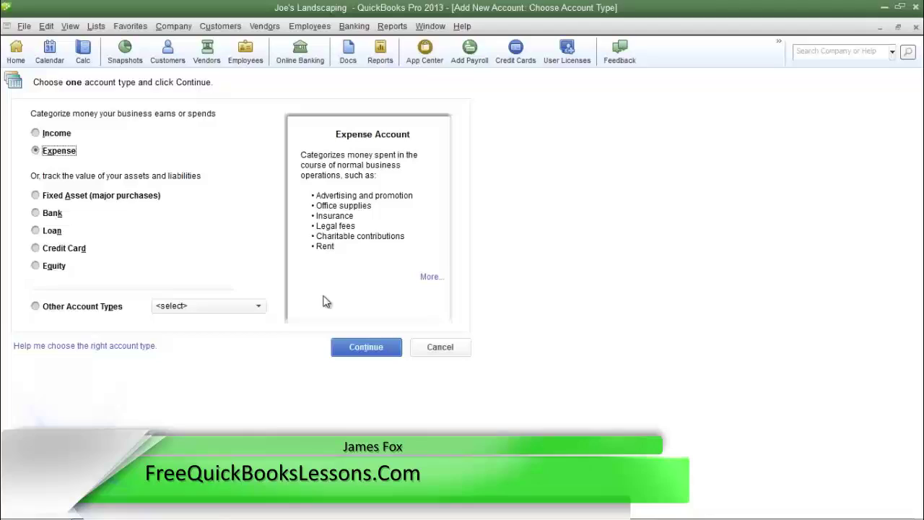
{"action": "left_click", "coordinate": [369, 346]}
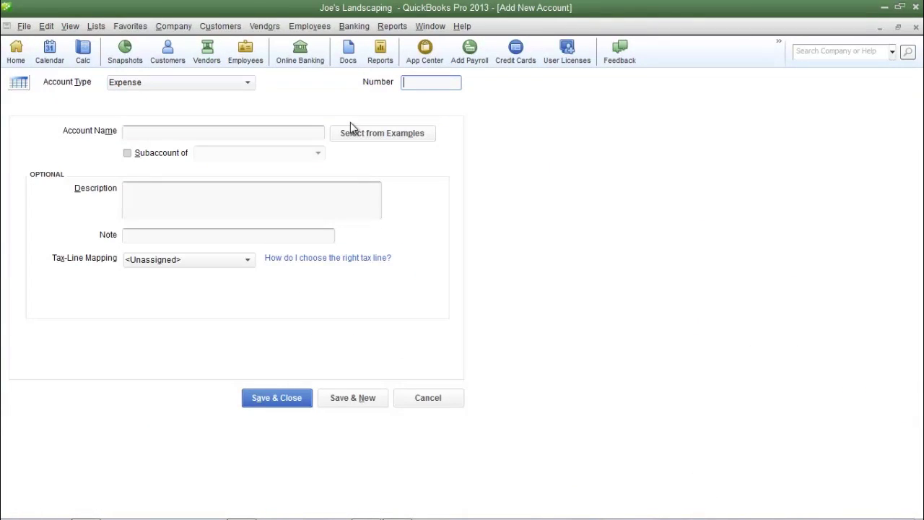
{"action": "key", "text": "Escape"}
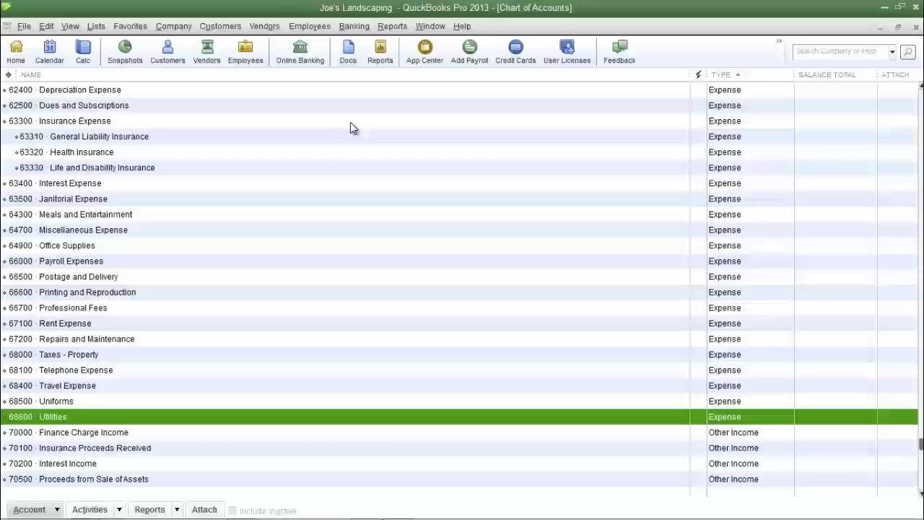
- Start a new Expense account with the number 68610 and the name Water
{"action": "key", "text": "ctrl+n"}
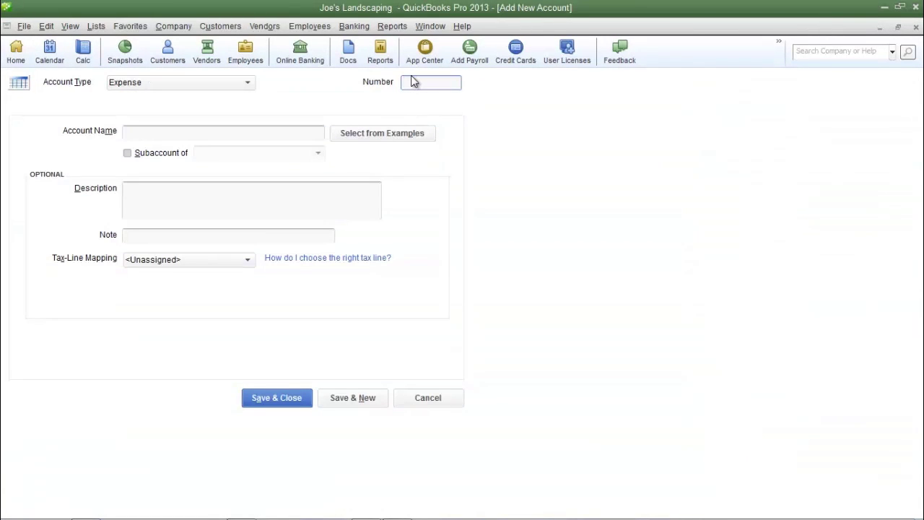
{"action": "type", "text": "6"}
{"action": "type", "text": "80"}
{"action": "type", "text": "110"}
{"action": "key", "text": "Tab"}
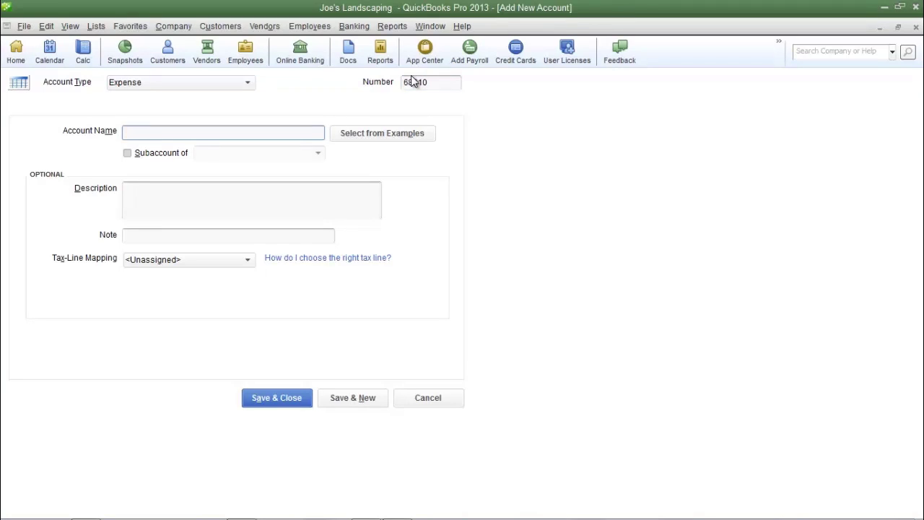
{"action": "type", "text": "Water"}
{"action": "key", "text": "Tab"}
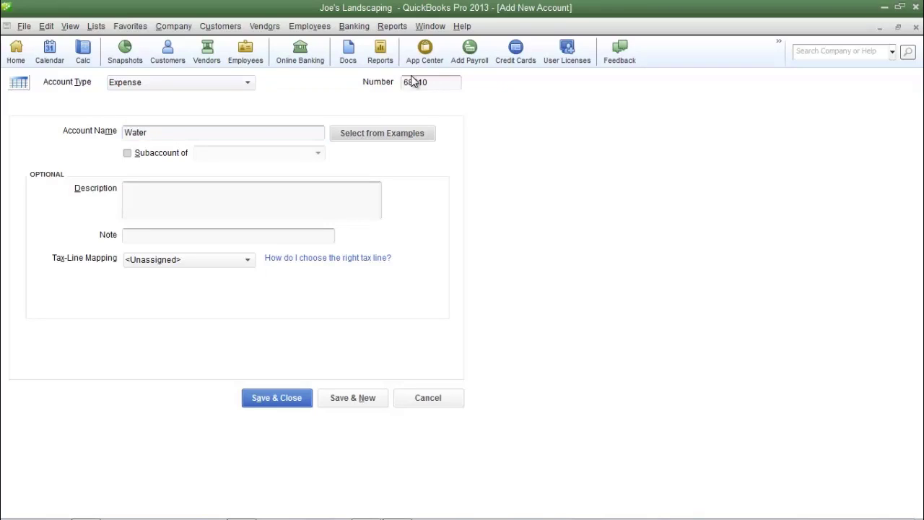
- Make Water a subaccount of 68600 Utilities with the description "Monthly water payment" and save it
{"action": "left_click", "coordinate": [128, 154]}
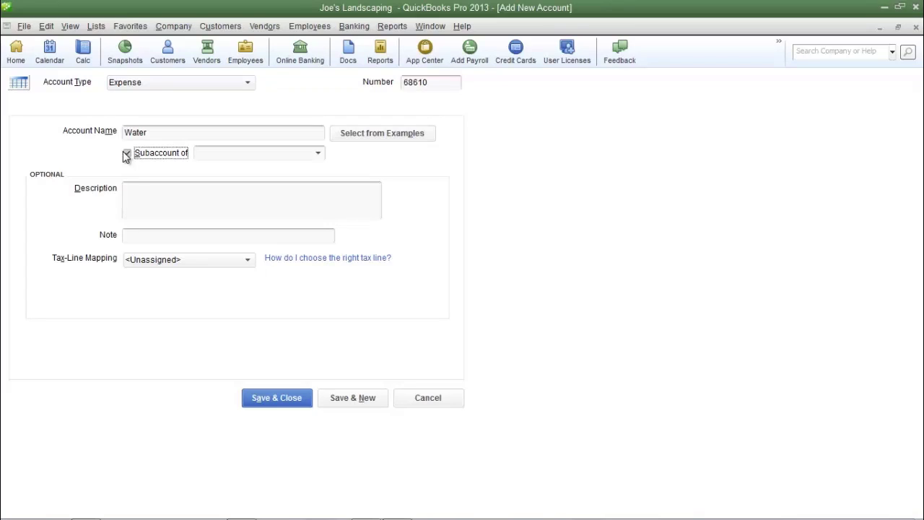
{"action": "left_click", "coordinate": [318, 155]}
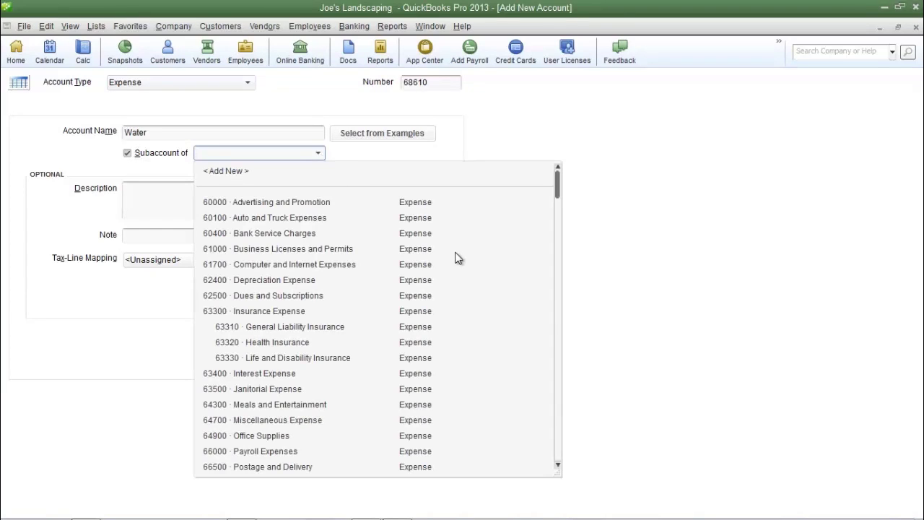
{"action": "left_click_drag", "start_coordinate": [559, 182], "coordinate": [557, 236]}
{"action": "left_click", "coordinate": [213, 200]}
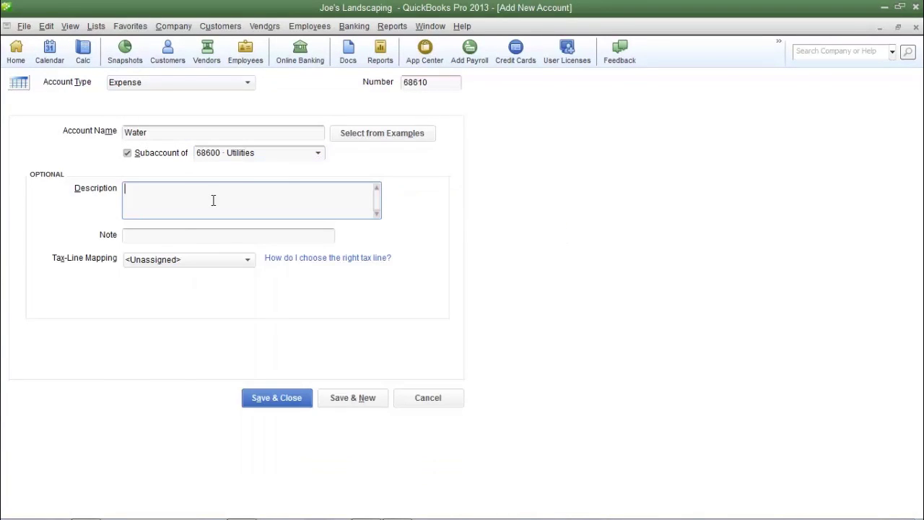
{"action": "type", "text": "Monthly water payment"}
{"action": "left_click", "coordinate": [272, 399]}
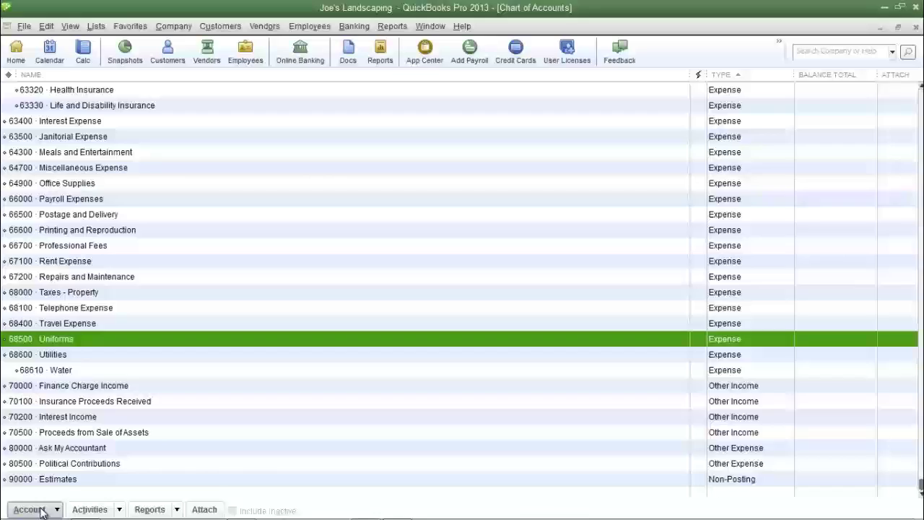
- Start another new Expense account with the number 68620 and the name Electric
{"action": "key", "text": "ctrl+n"}
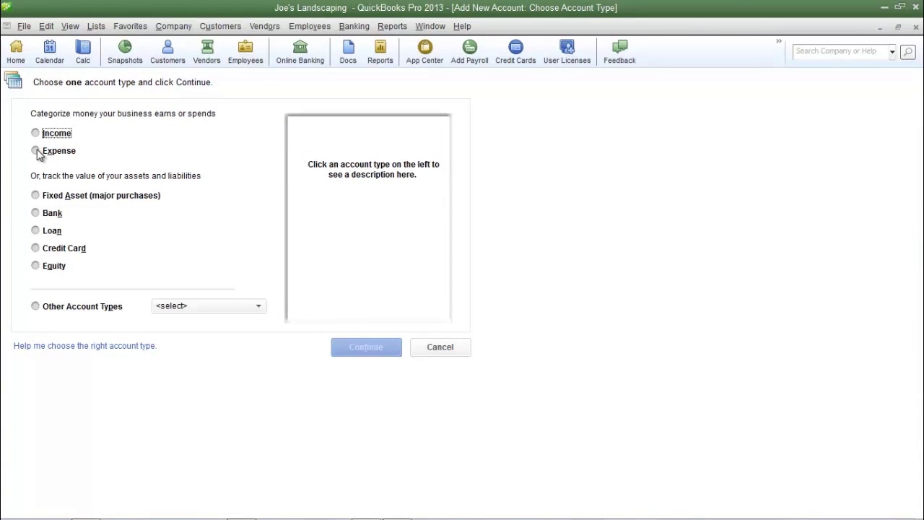
{"action": "left_click", "coordinate": [36, 150]}
{"action": "left_click", "coordinate": [387, 350]}
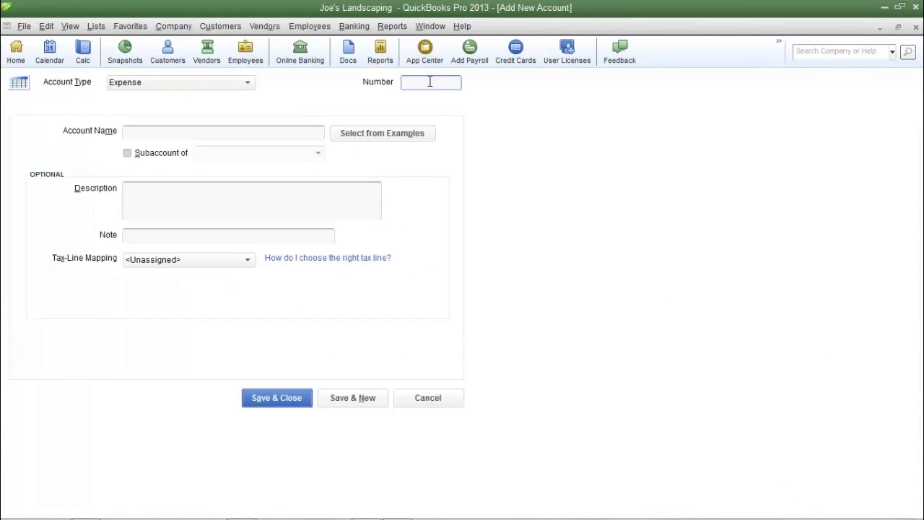
{"action": "type", "text": "68620"}
{"action": "key", "text": "Tab"}
{"action": "type", "text": "Electric"}
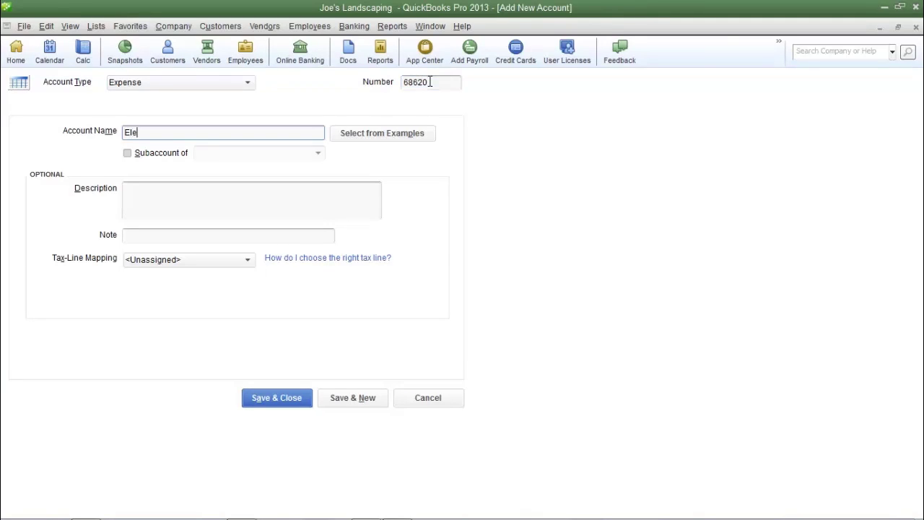
- Make Electric a subaccount of 68600 Utilities, save it, and select the Water subaccount in the account list
{"action": "left_click", "coordinate": [128, 153]}
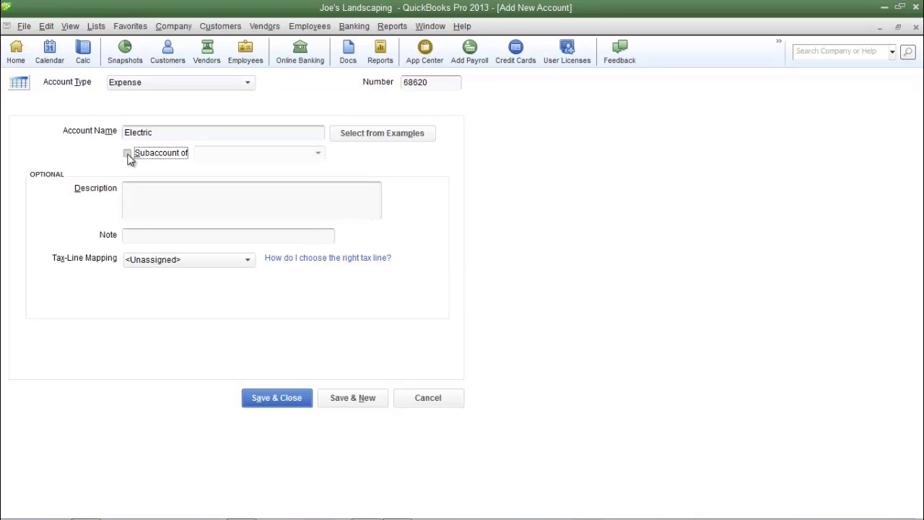
{"action": "left_click", "coordinate": [221, 155]}
{"action": "type", "text": "Utilities"}
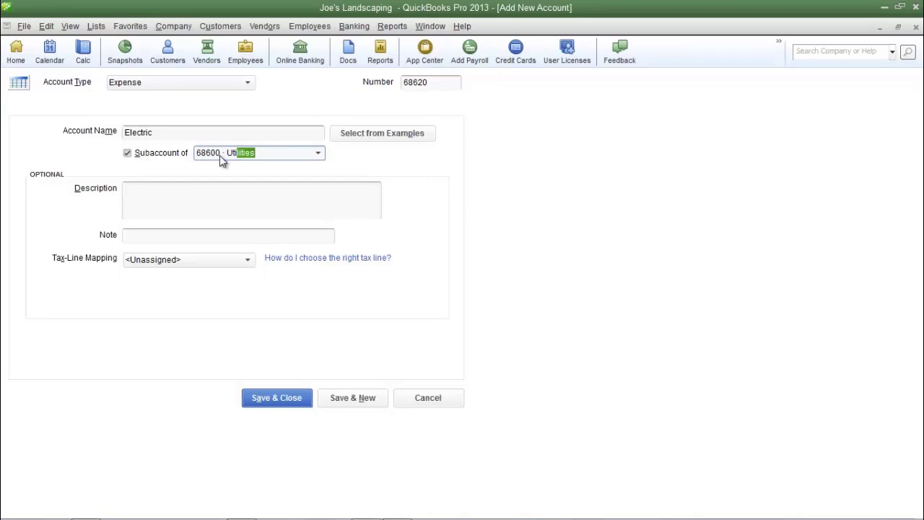
{"action": "key", "text": "Tab"}
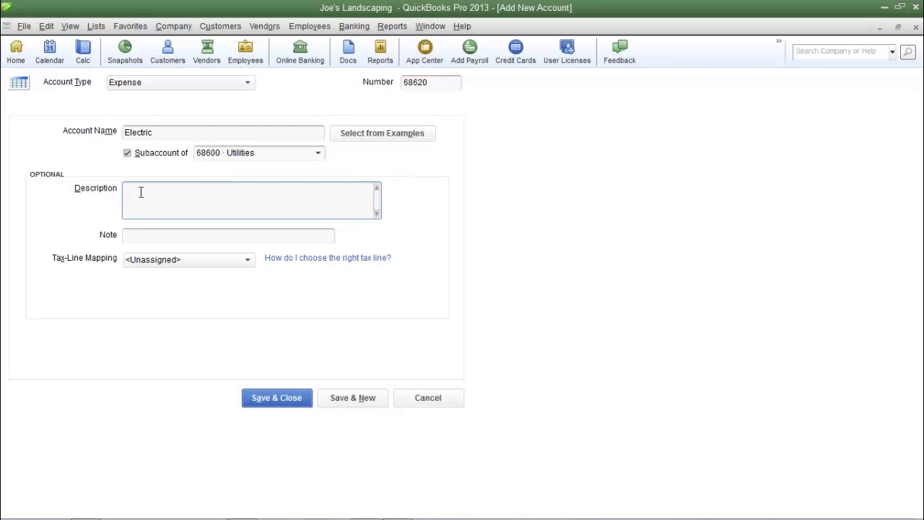
{"action": "left_click", "coordinate": [277, 398]}
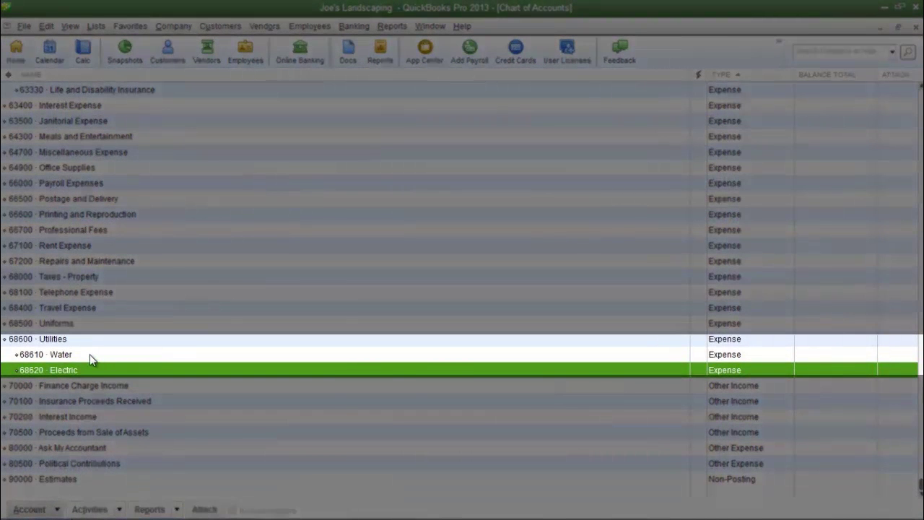
{"action": "left_click", "coordinate": [89, 355]}
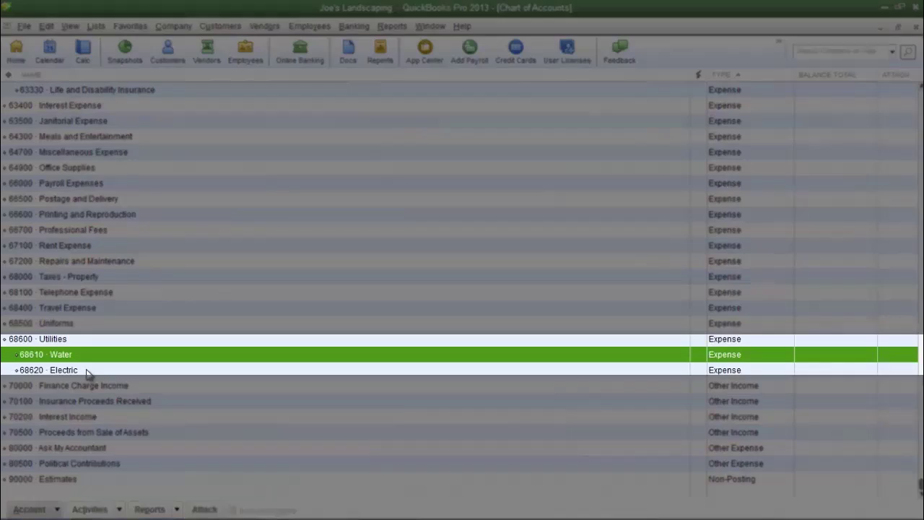